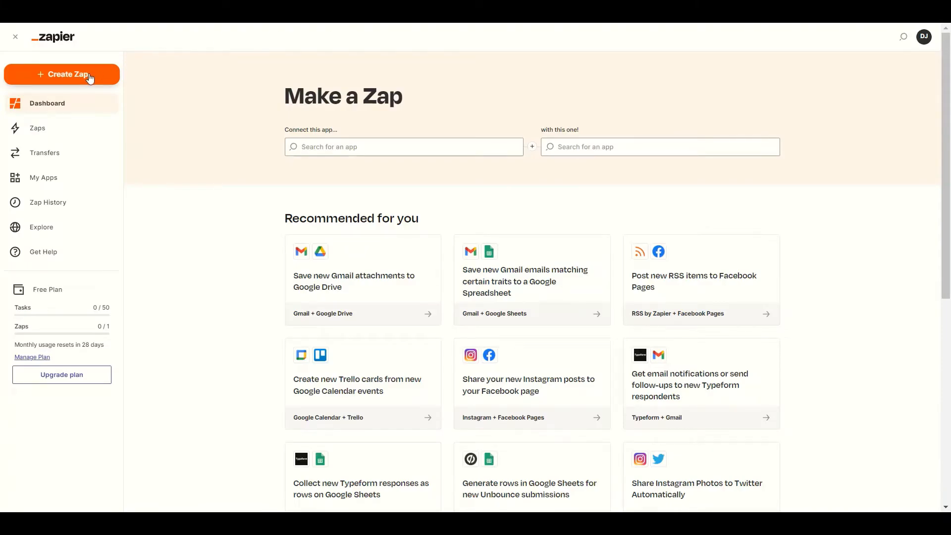
# - Create a new Zap with HubSpot as the trigger app and New Contact as the trigger event
pyautogui.click(86, 75)
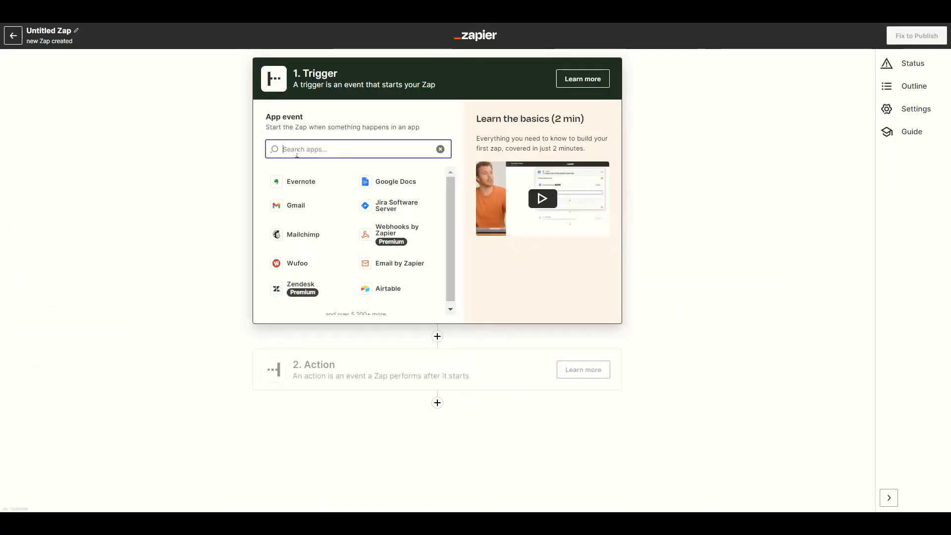
pyautogui.write('hubs')
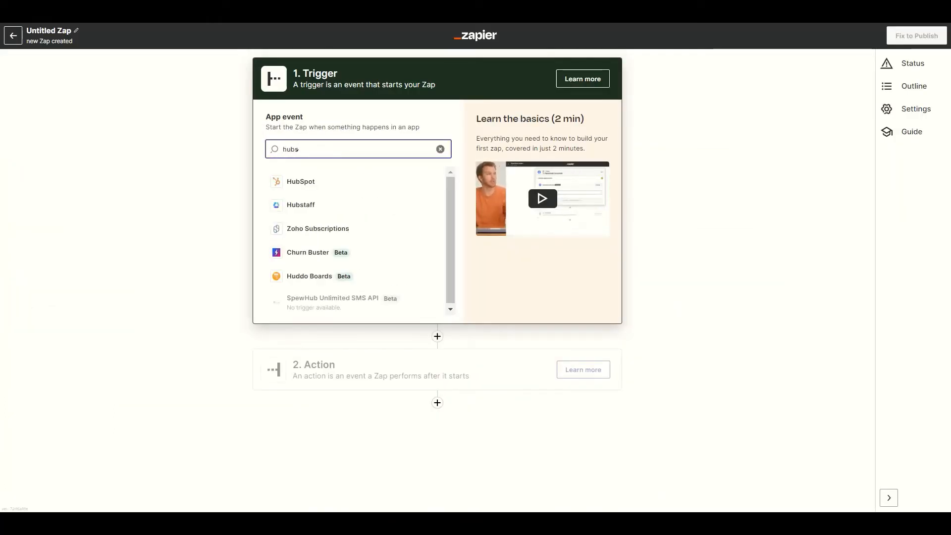
pyautogui.click(297, 188)
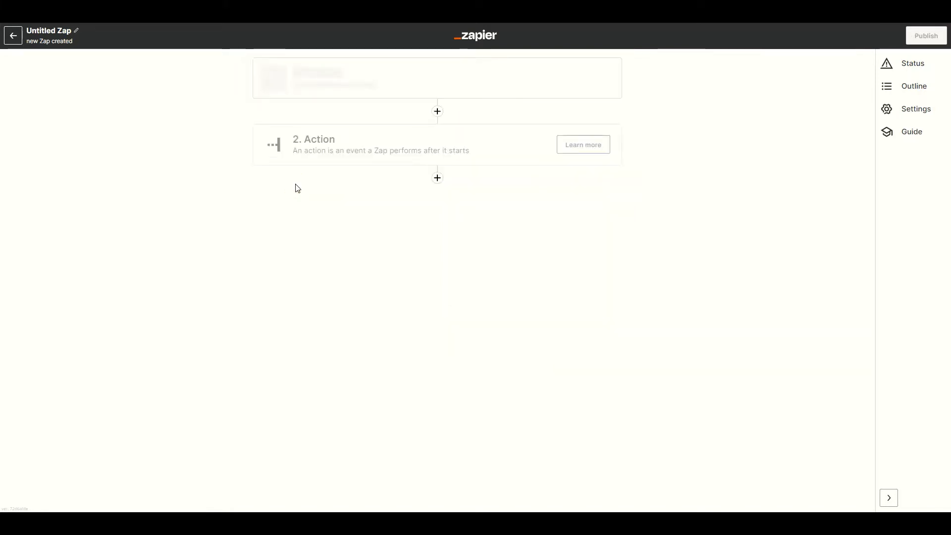
pyautogui.click(300, 189)
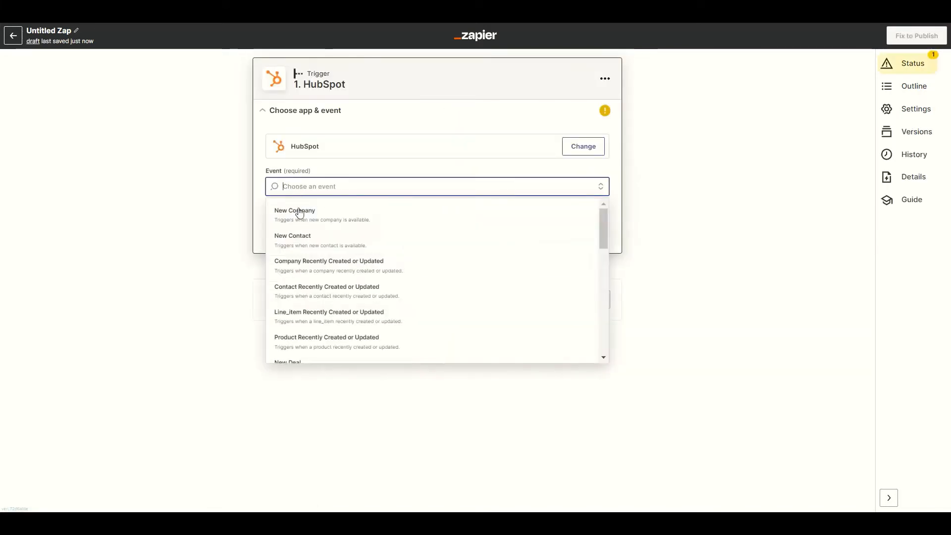
pyautogui.click(299, 240)
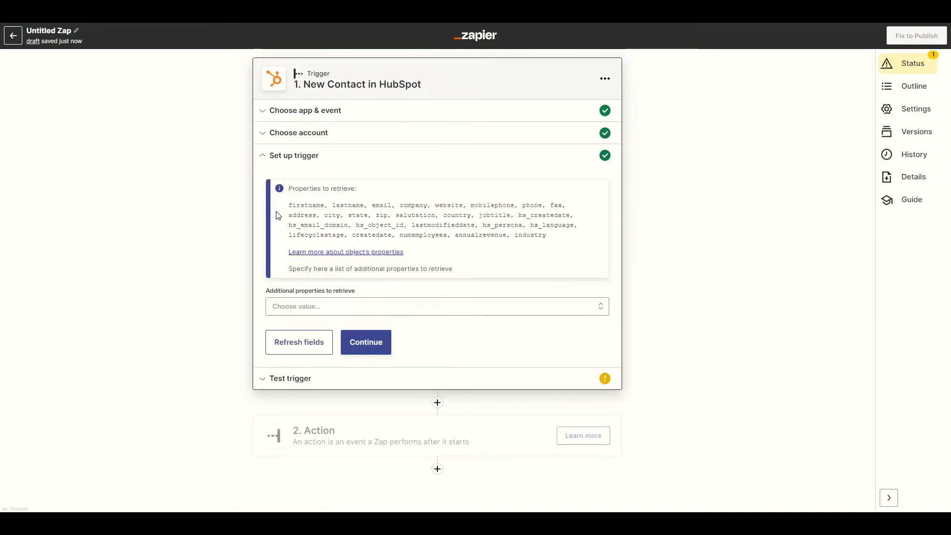
# - Test the New Contact trigger without additional properties and review the retrieved contact's fields
pyautogui.click(367, 342)
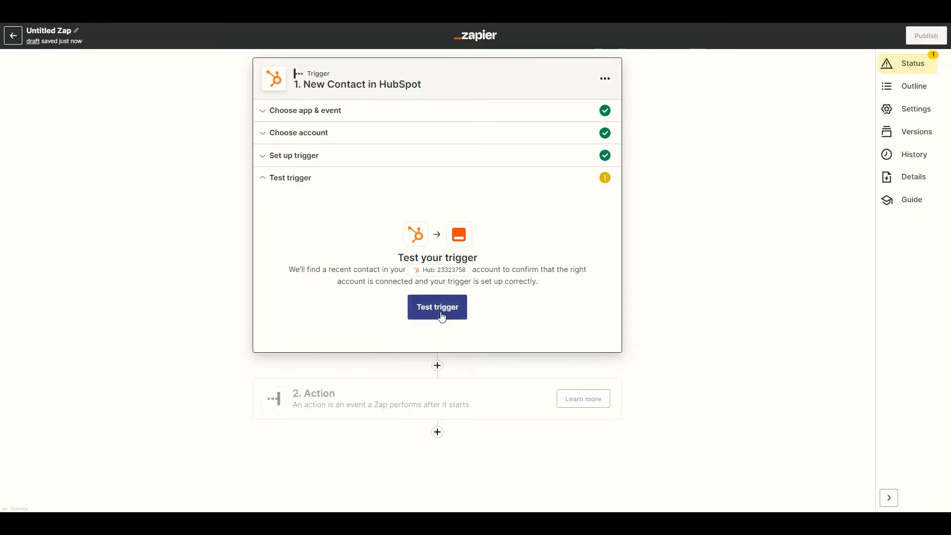
pyautogui.click(444, 312)
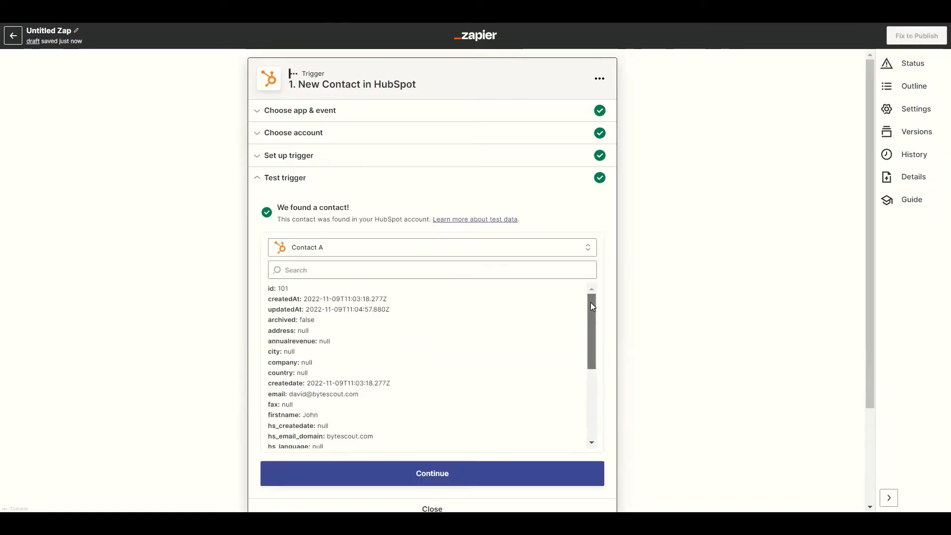
pyautogui.moveTo(593, 307); pyautogui.dragTo(593, 382)
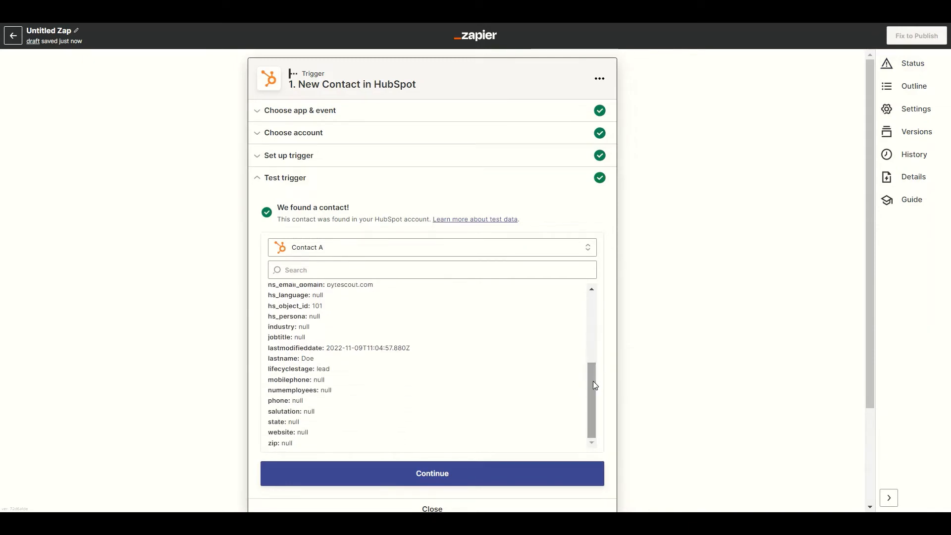
pyautogui.click(435, 475)
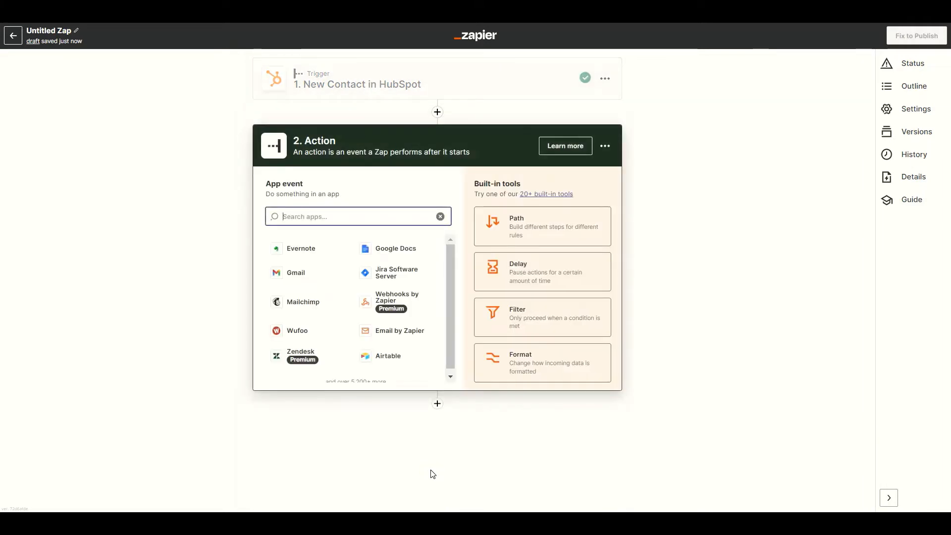
# - Set up PDF.co as the Zap's second step with PDF Filler as the action event
pyautogui.write('pdf')
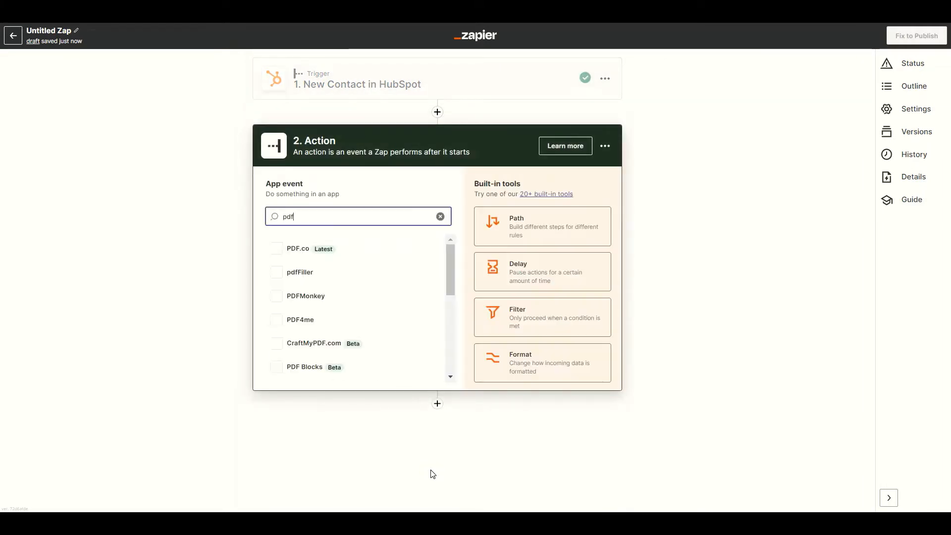
pyautogui.click(298, 249)
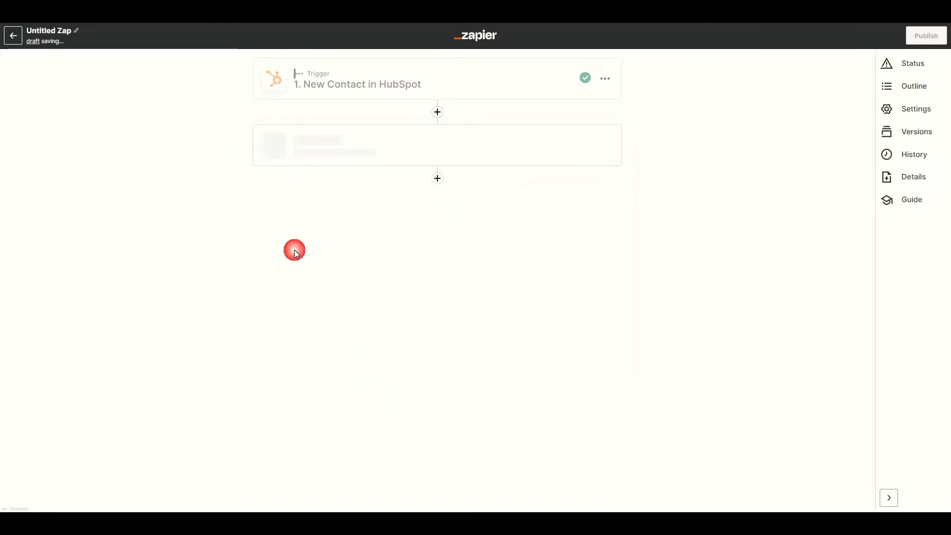
pyautogui.click(299, 254)
pyautogui.write('filler')
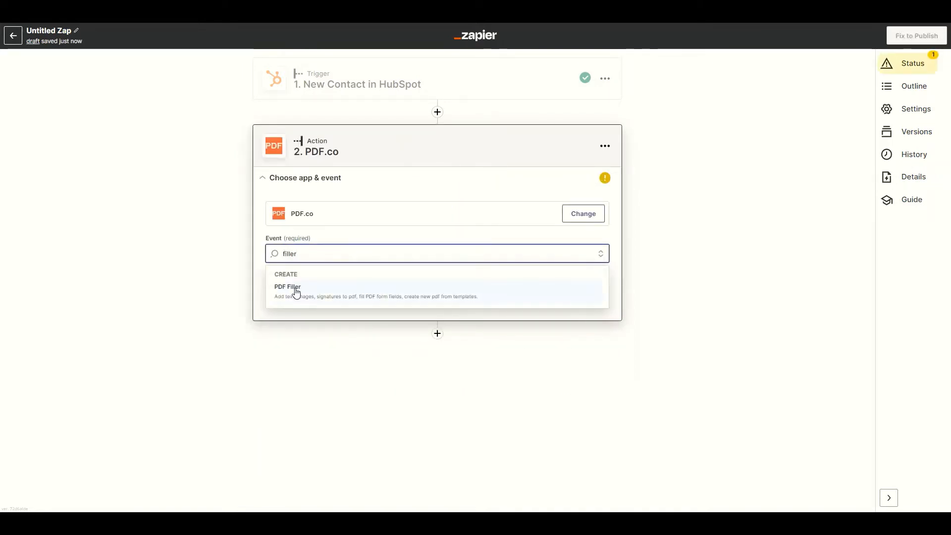
pyautogui.click(294, 291)
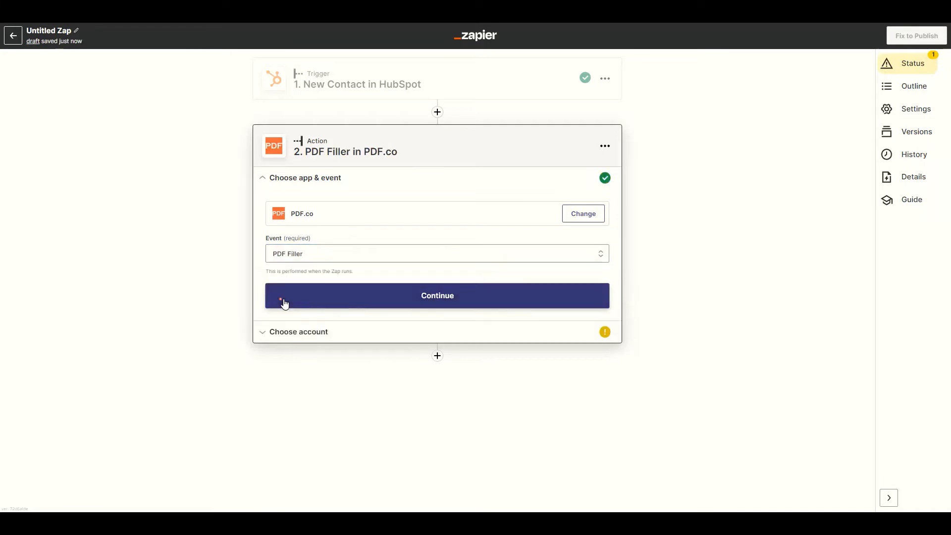
pyautogui.click(284, 303)
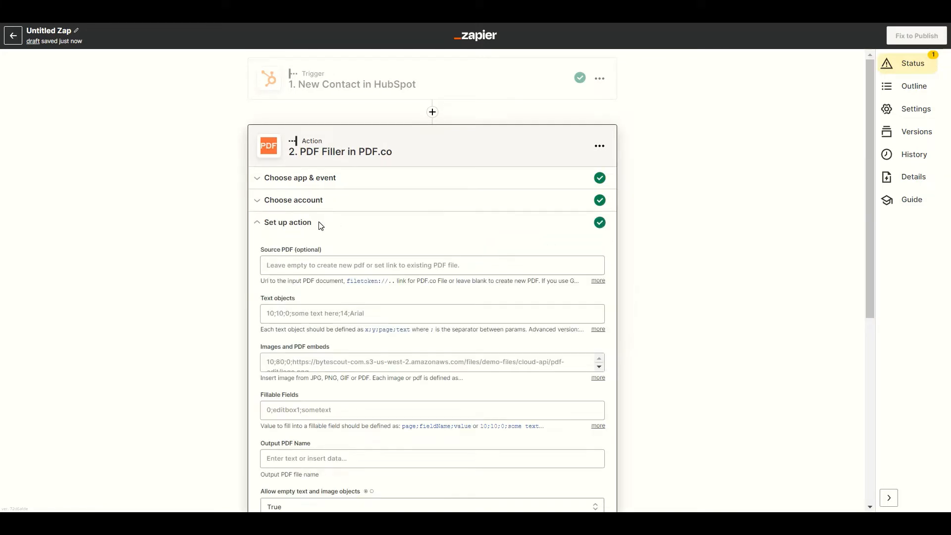
pyautogui.click(282, 266)
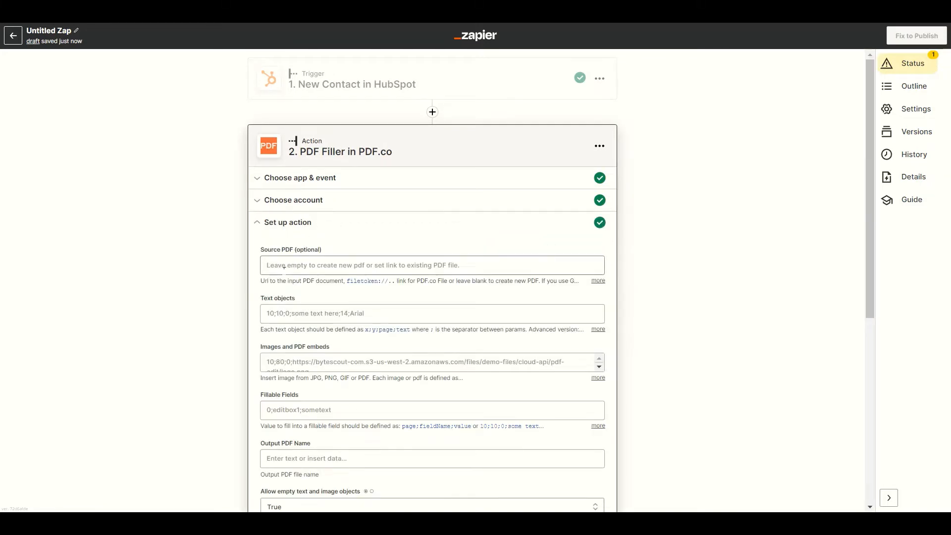
pyautogui.write('https://bytescout-com.s3-us-west-2.amazonaws.com/files/demo-files/cloud-api/pdf-edit/sample.pdf')
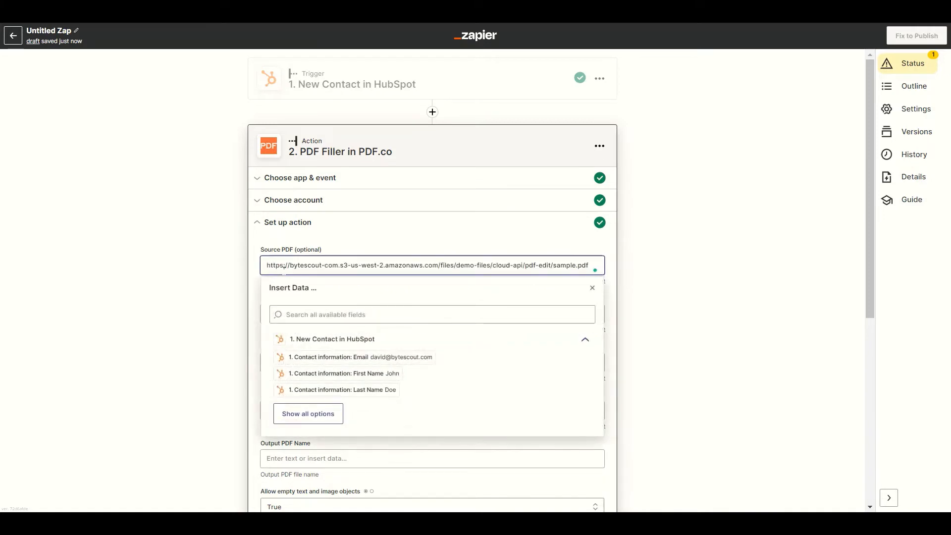
pyautogui.click(593, 288)
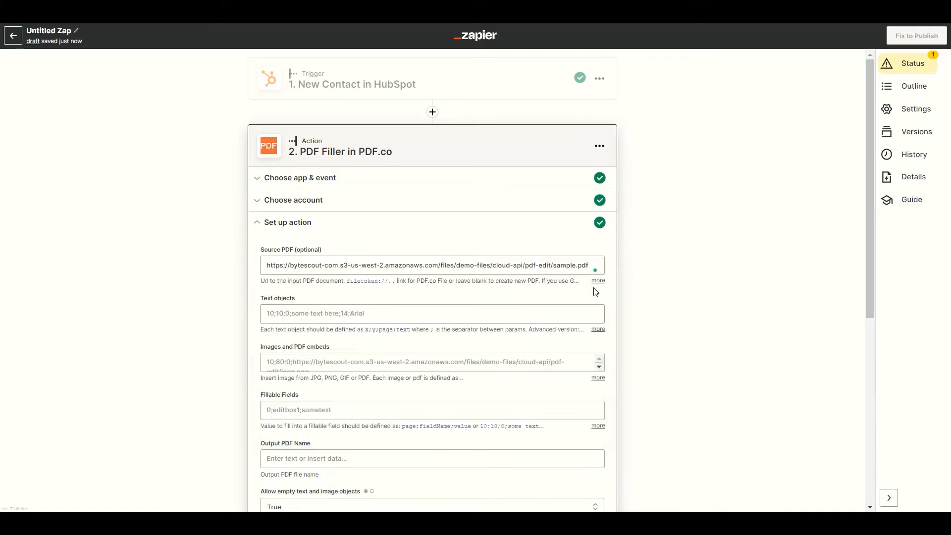
# - Define a text object as 184;187;0; followed by the HubSpot contact's First Name and Last Name fields and ;14;Arial
pyautogui.click(276, 316)
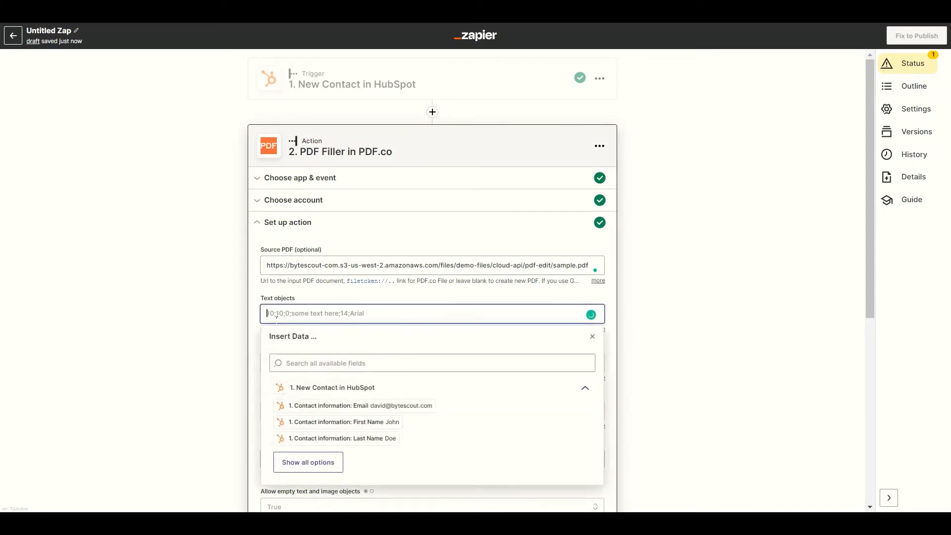
pyautogui.write('184;187;0;')
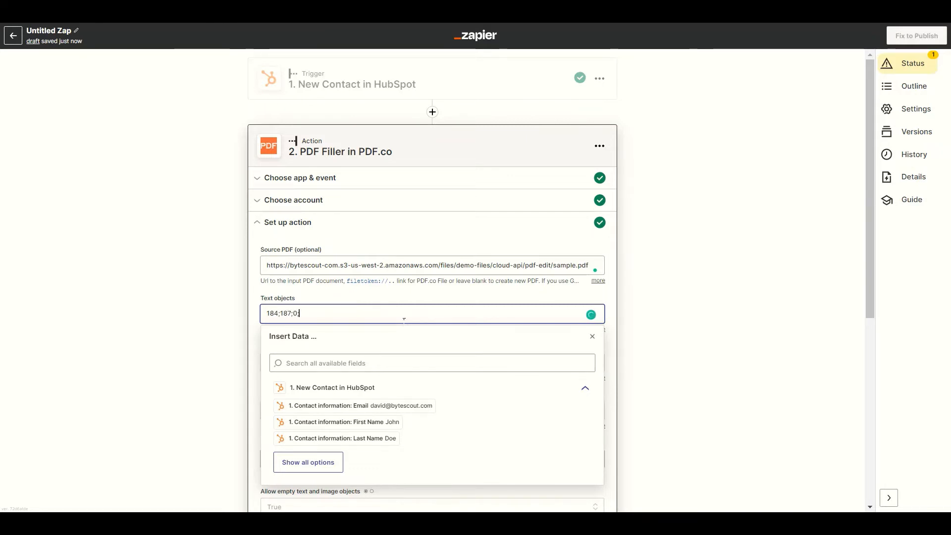
pyautogui.click(342, 422)
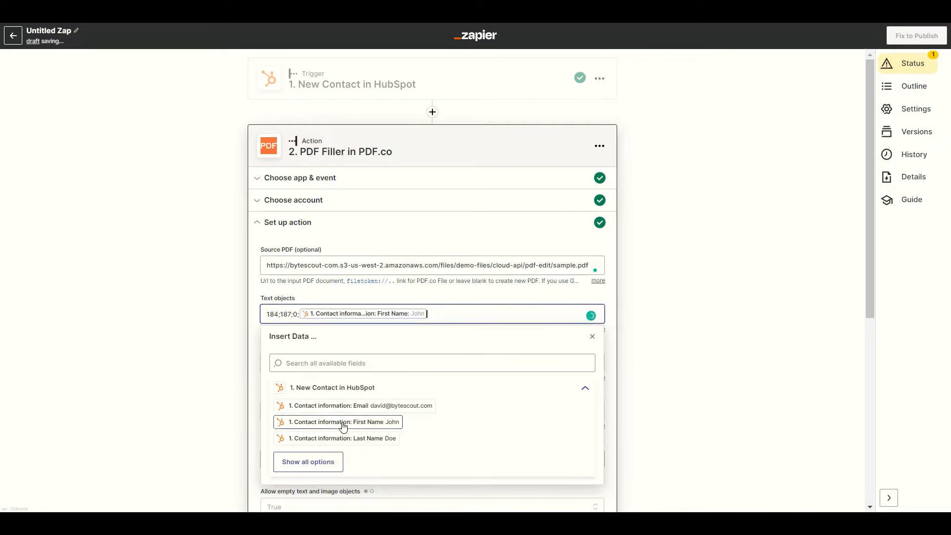
pyautogui.click(338, 440)
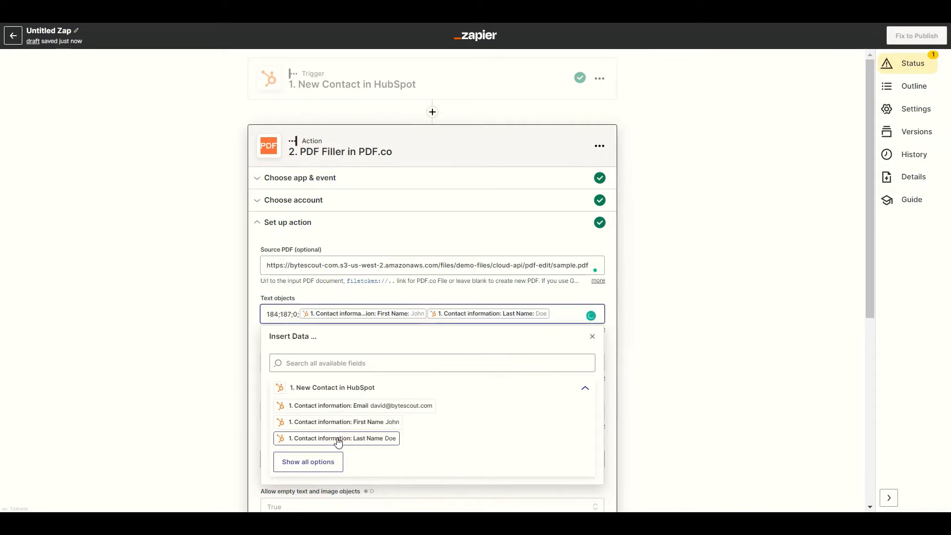
pyautogui.write(';14;A')
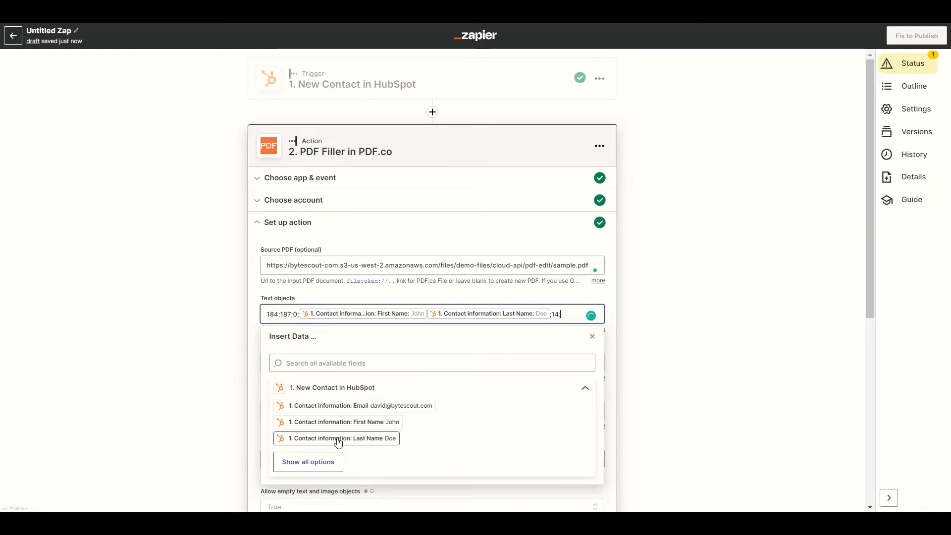
pyautogui.write('rial')
pyautogui.click(656, 321)
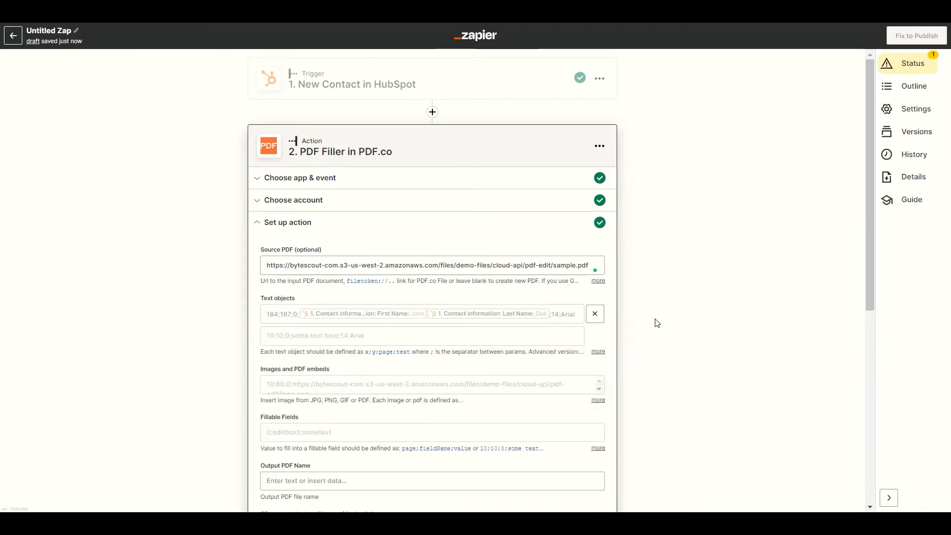
# - Finish the PDF Filler setup with the remaining options at their defaults and test the action
pyautogui.moveTo(866, 261); pyautogui.dragTo(881, 416)
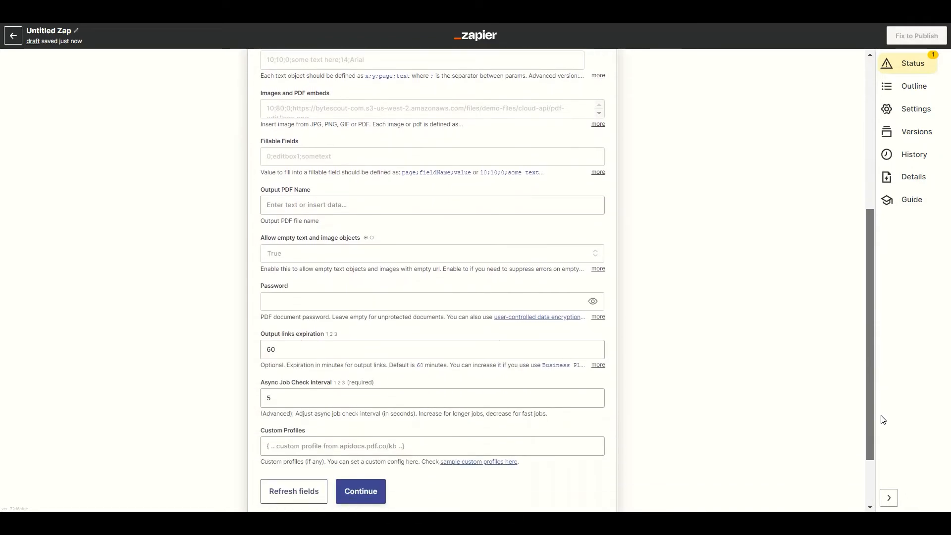
pyautogui.click(355, 458)
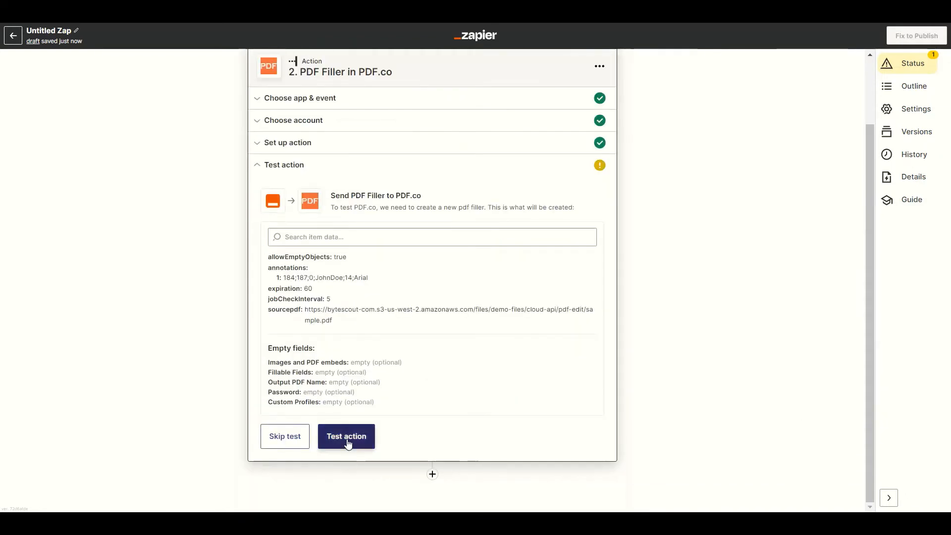
pyautogui.click(347, 442)
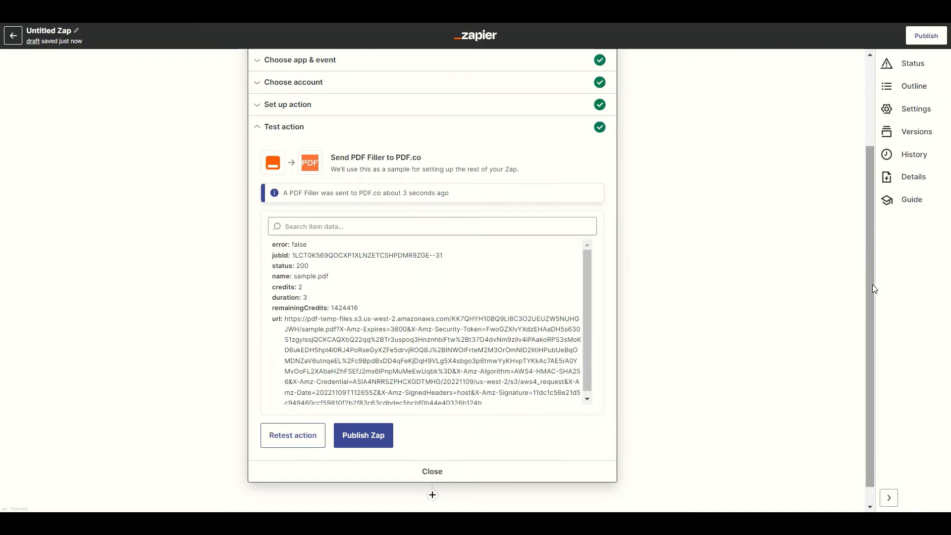
# - Add a third step to the Zap using Gmail with Send Email as the action event
pyautogui.click(432, 494)
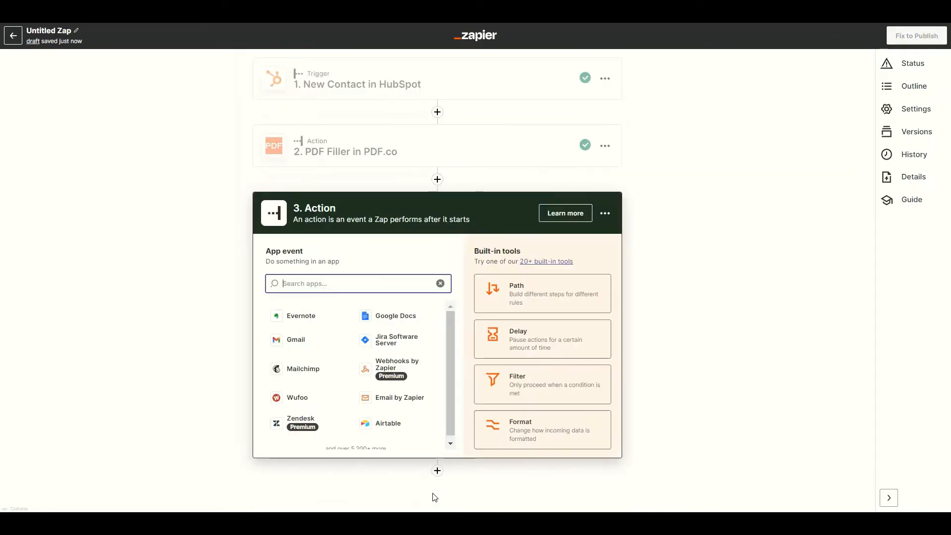
pyautogui.click(296, 340)
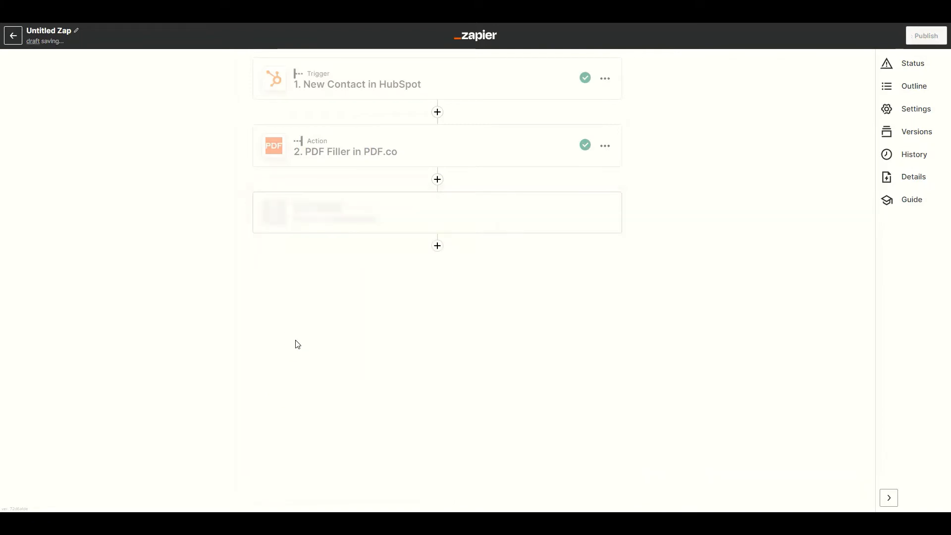
pyautogui.click(290, 325)
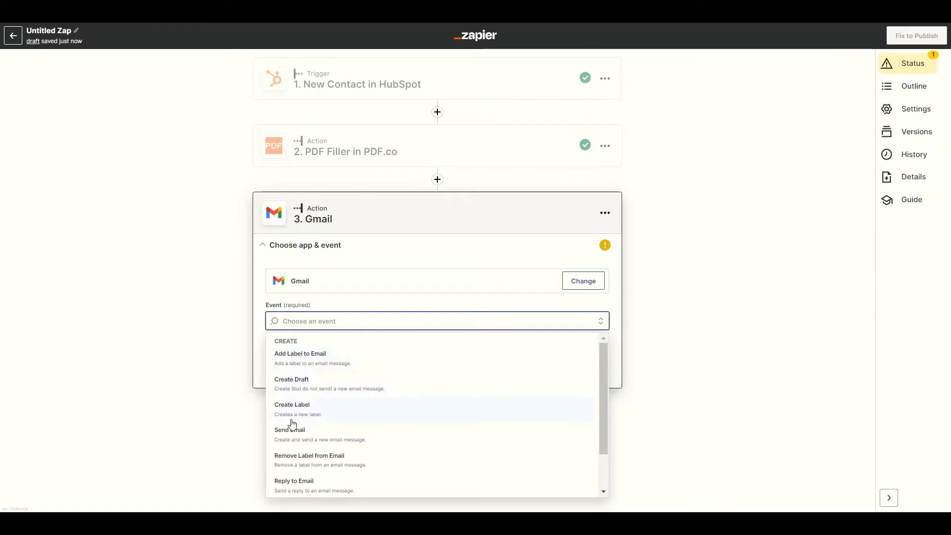
pyautogui.click(292, 433)
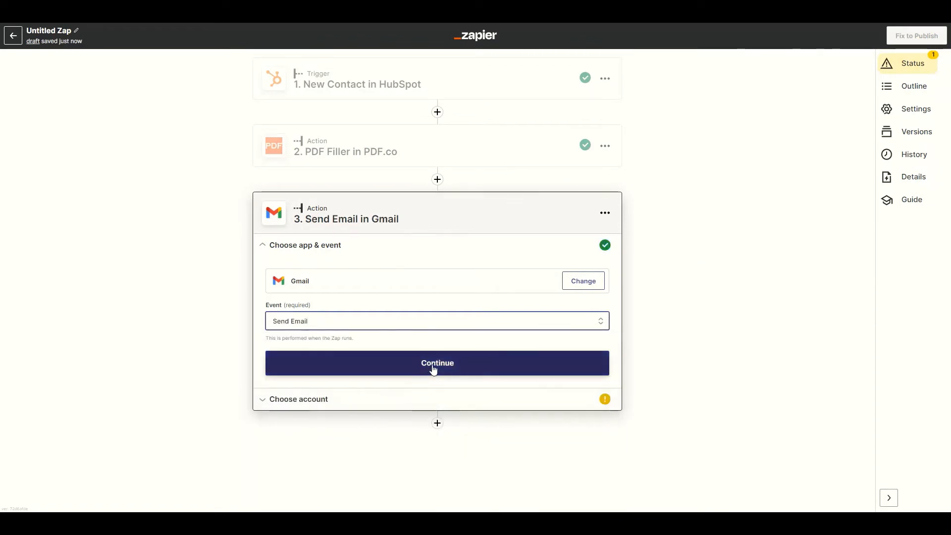
pyautogui.click(433, 369)
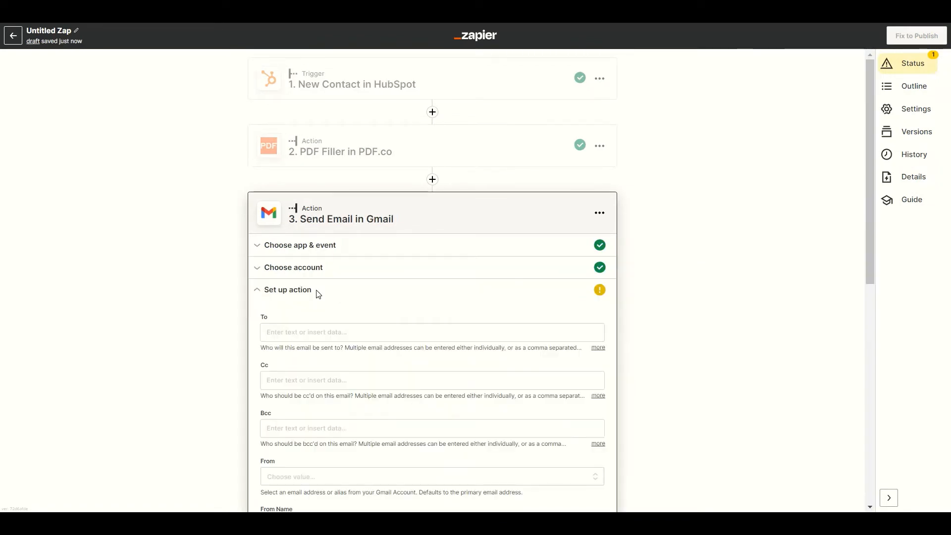
# - Set the email's To recipient to the Email field from the New Contact in HubSpot step
pyautogui.click(292, 332)
pyautogui.click(304, 407)
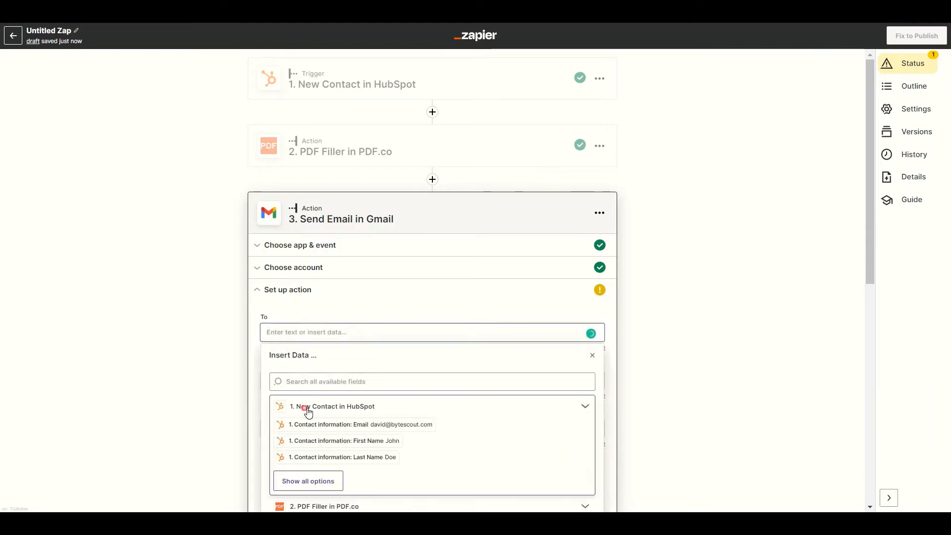
pyautogui.click(327, 424)
pyautogui.scroll(-5, 877, 343)
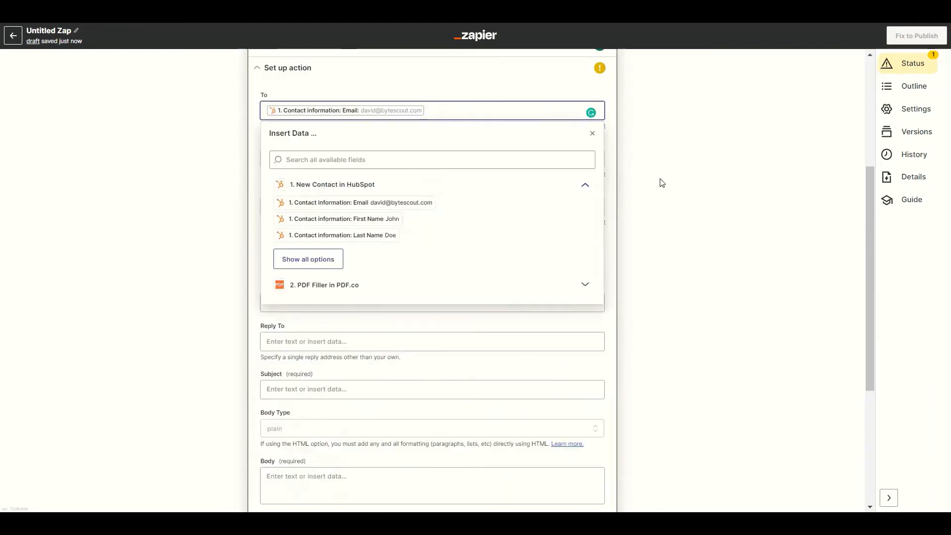
pyautogui.click(593, 135)
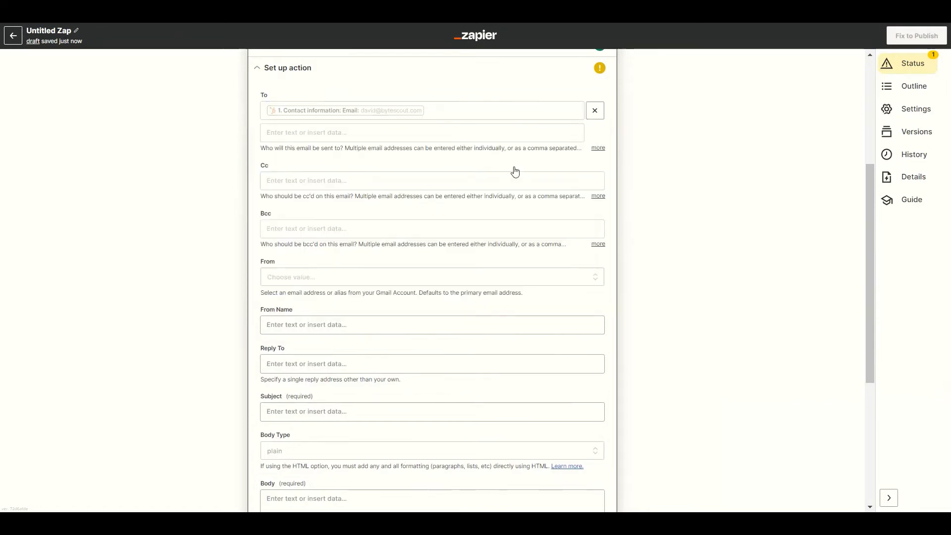
# - Choose the connected Gmail address as the sender and set the subject to Document for followed by the HubSpot First Name and Last Name fields
pyautogui.click(291, 279)
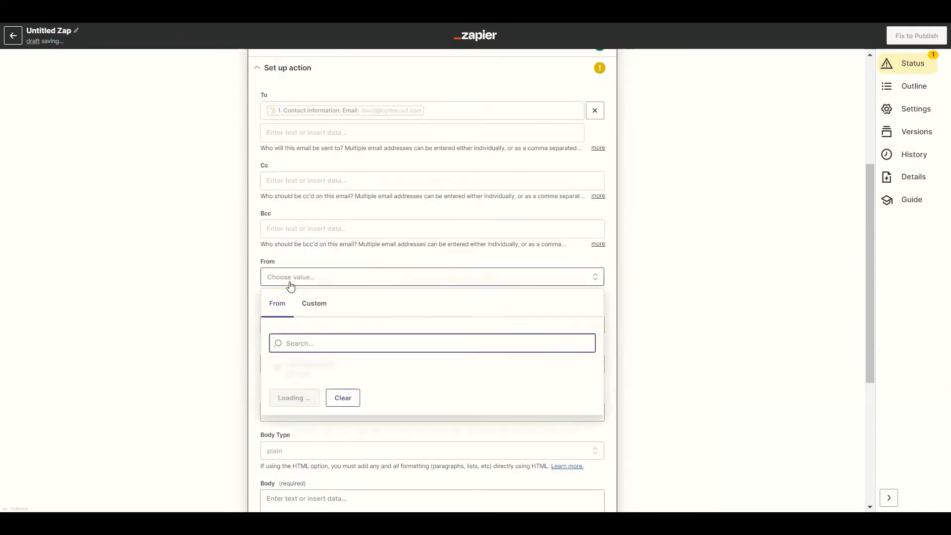
pyautogui.click(286, 376)
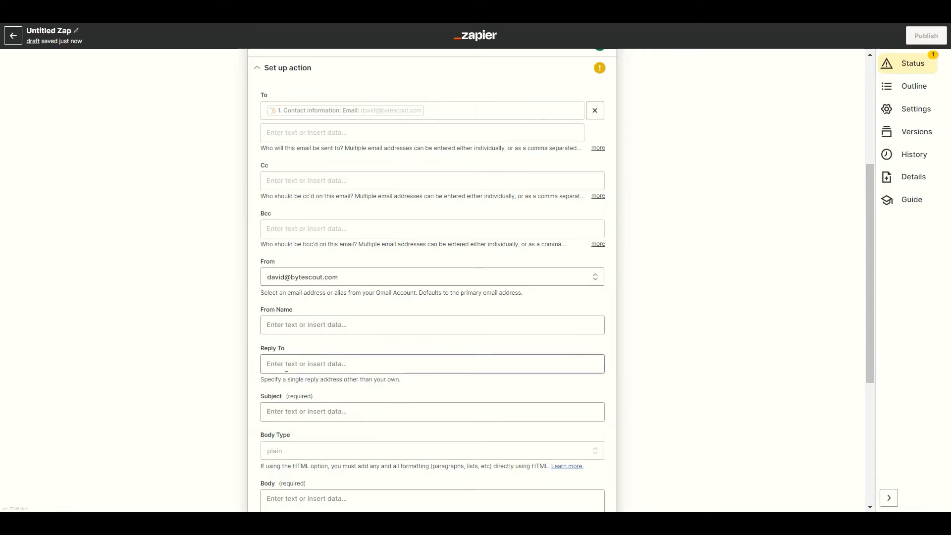
pyautogui.click(276, 411)
pyautogui.write('D')
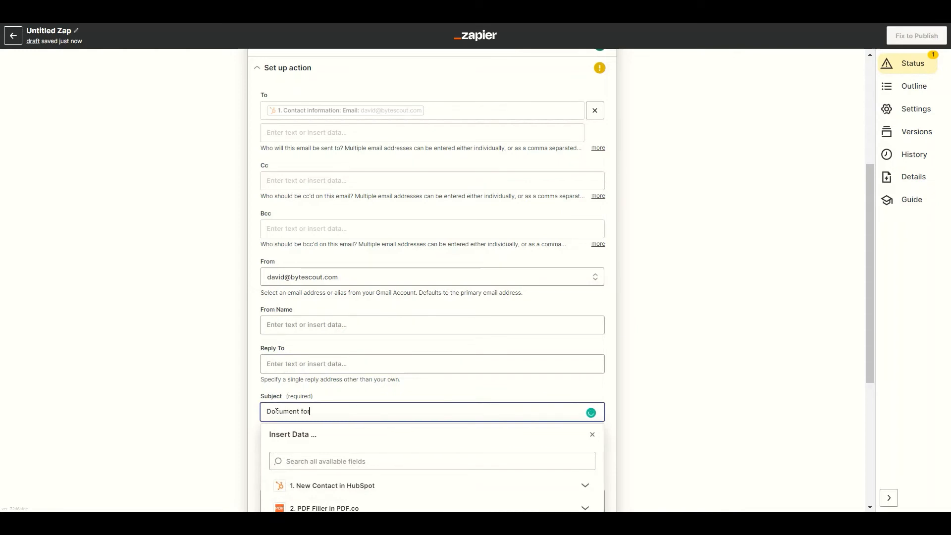
pyautogui.write('ocument for')
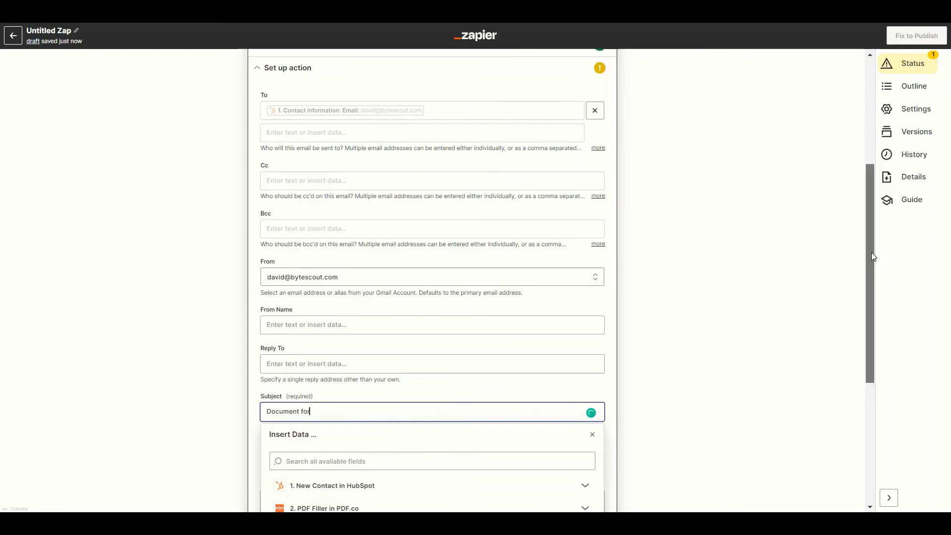
pyautogui.moveTo(872, 251); pyautogui.dragTo(873, 362)
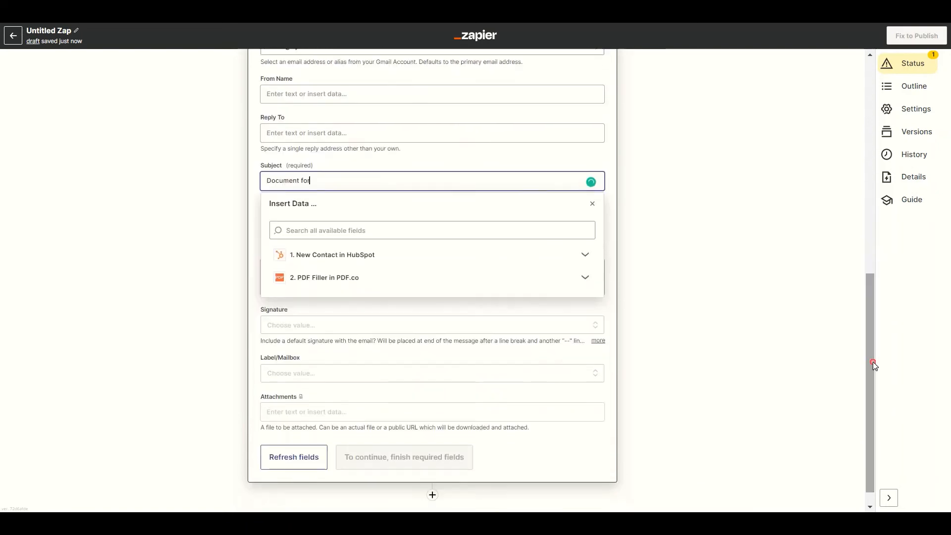
pyautogui.click(332, 256)
pyautogui.click(330, 290)
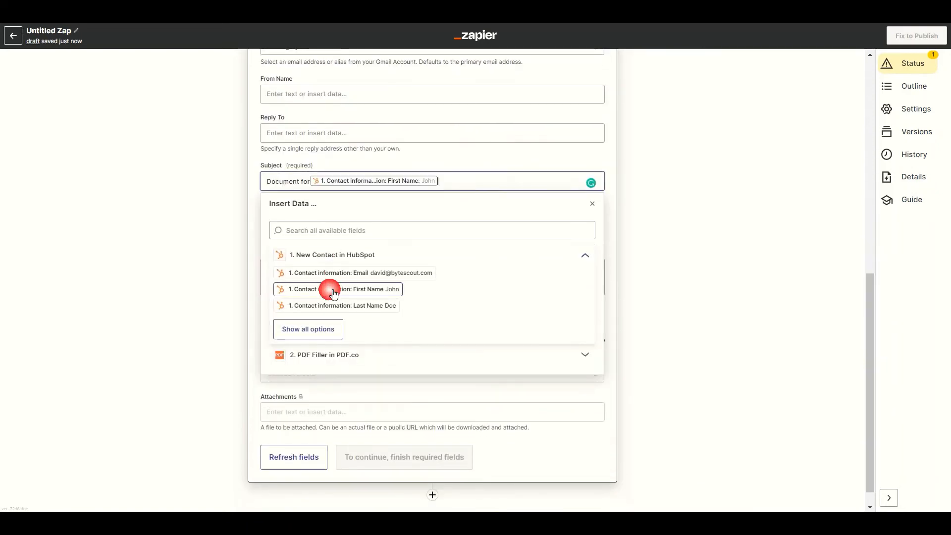
pyautogui.click(334, 306)
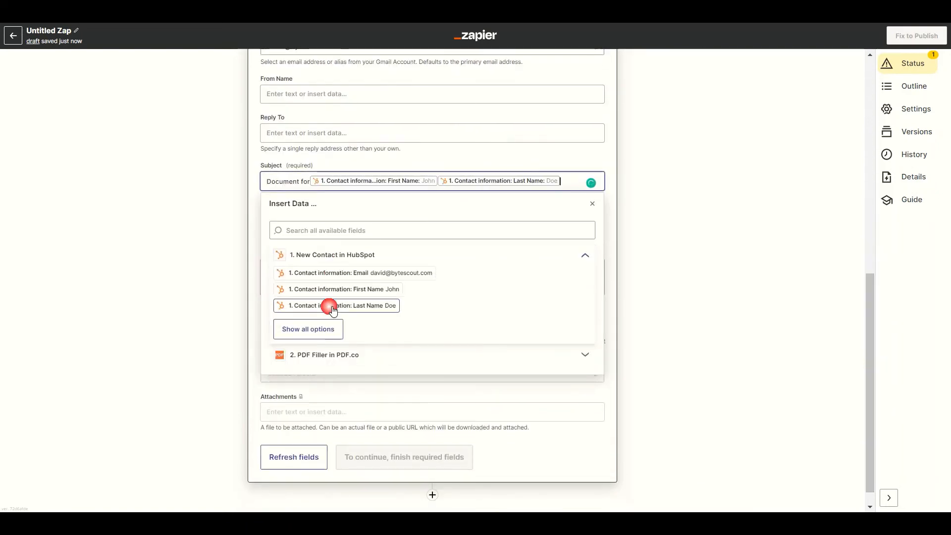
pyautogui.click(593, 204)
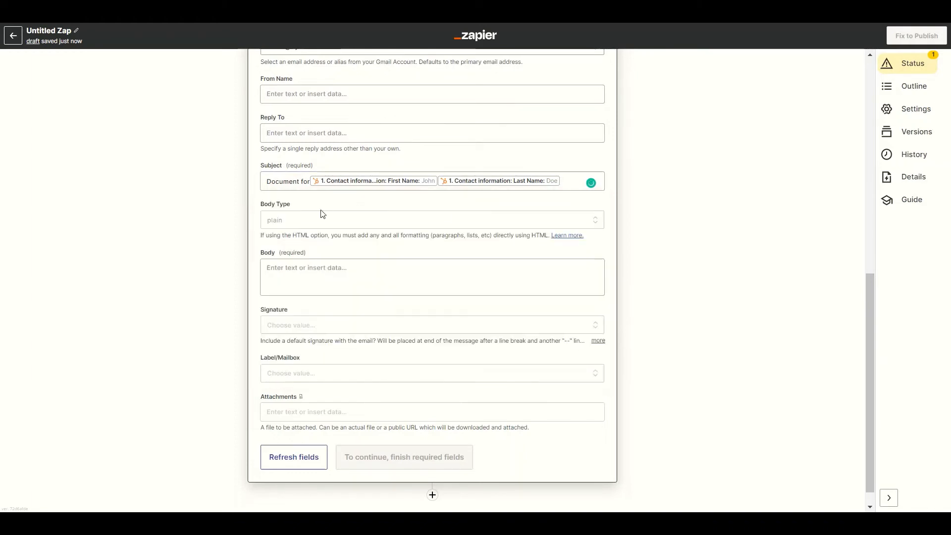
# - Use the plain body type and write "Hi," with the HubSpot First Name field, followed by "Please see attached for your reference" on a new line
pyautogui.click(302, 222)
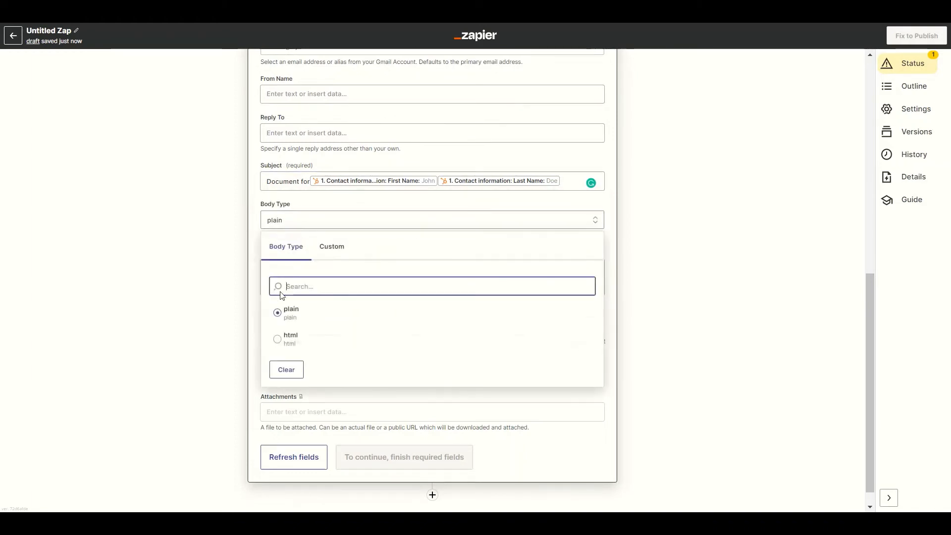
pyautogui.click(283, 313)
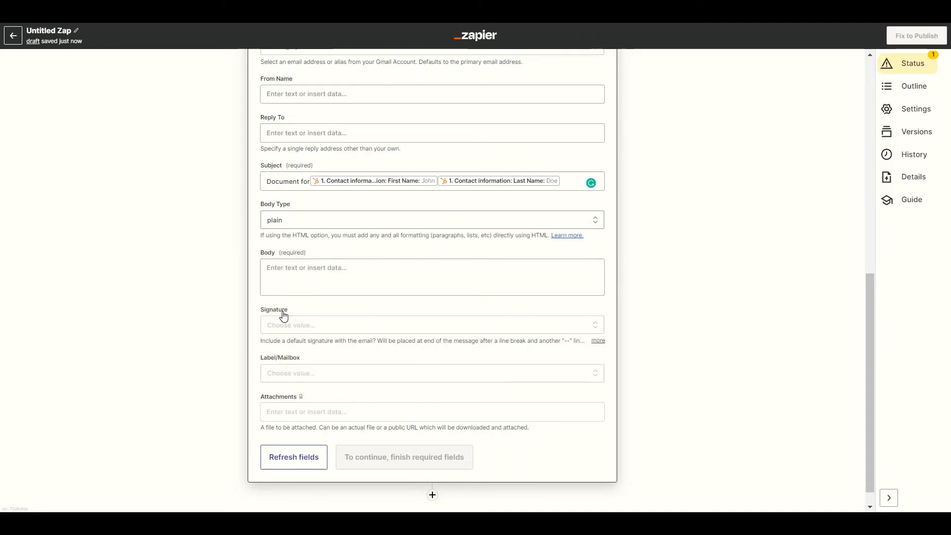
pyautogui.click(277, 275)
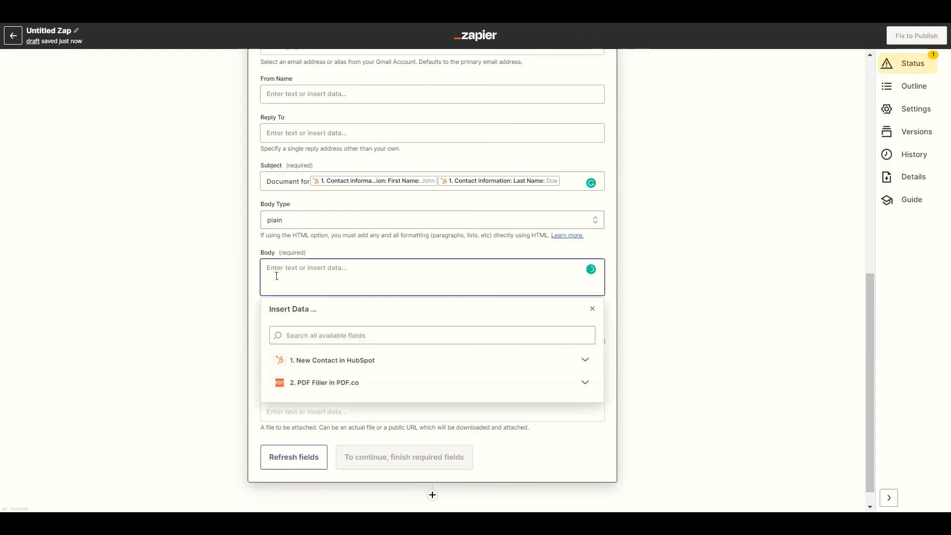
pyautogui.write('Hi,')
pyautogui.click(305, 360)
pyautogui.click(314, 394)
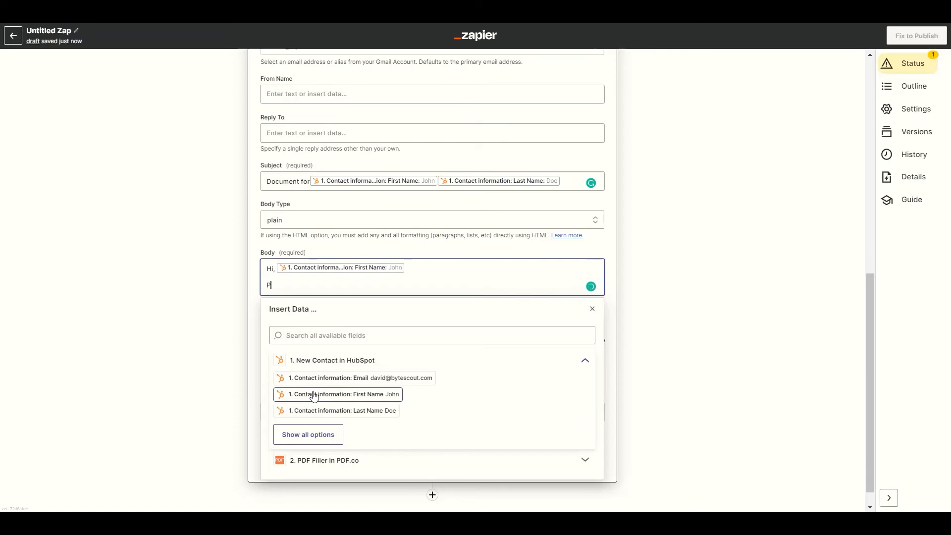
pyautogui.write('Please see attached ')
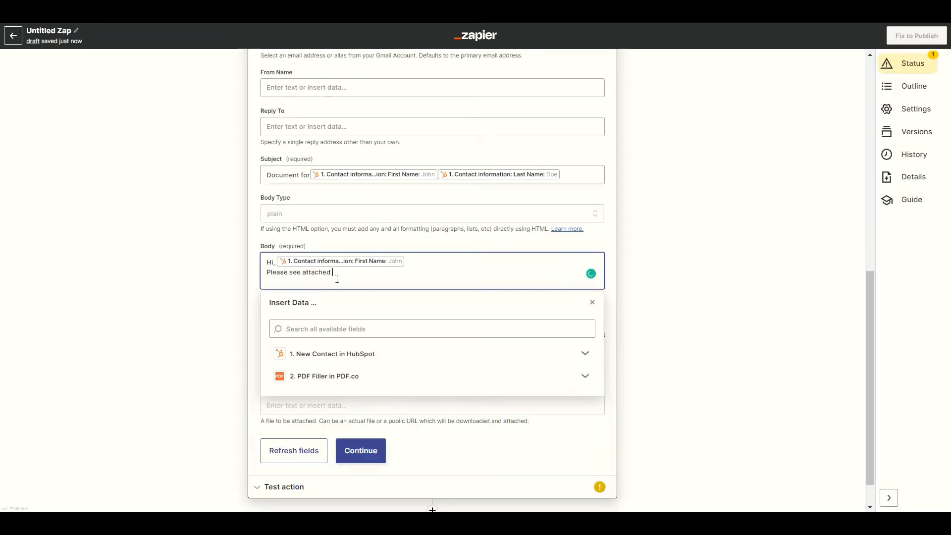
pyautogui.write('for your reference')
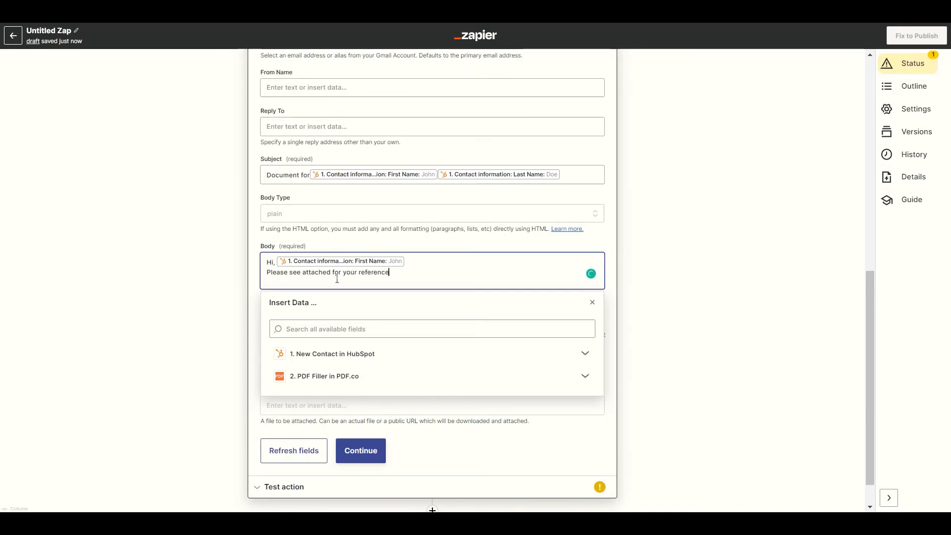
pyautogui.click(593, 302)
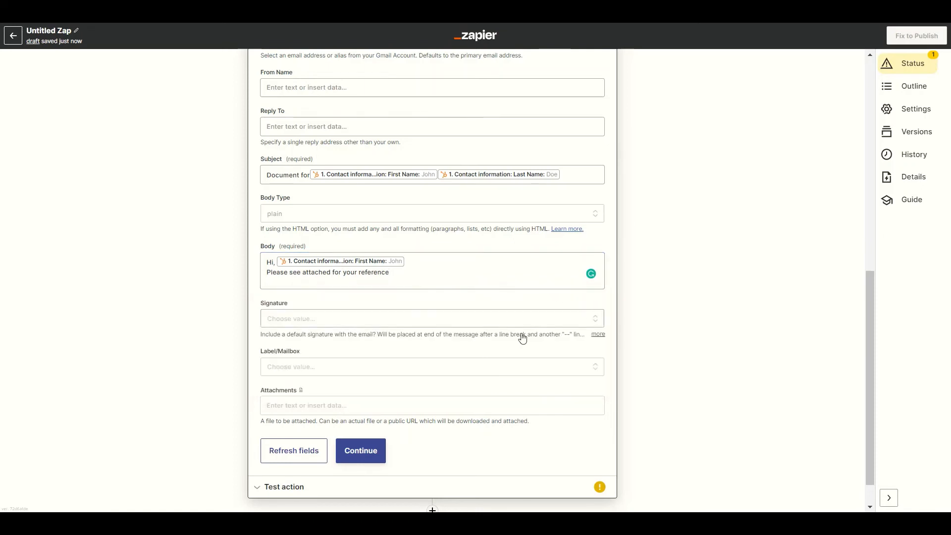
# - Set the email's attachment to the Url field from the PDF Filler in PDF.co step
pyautogui.click(336, 407)
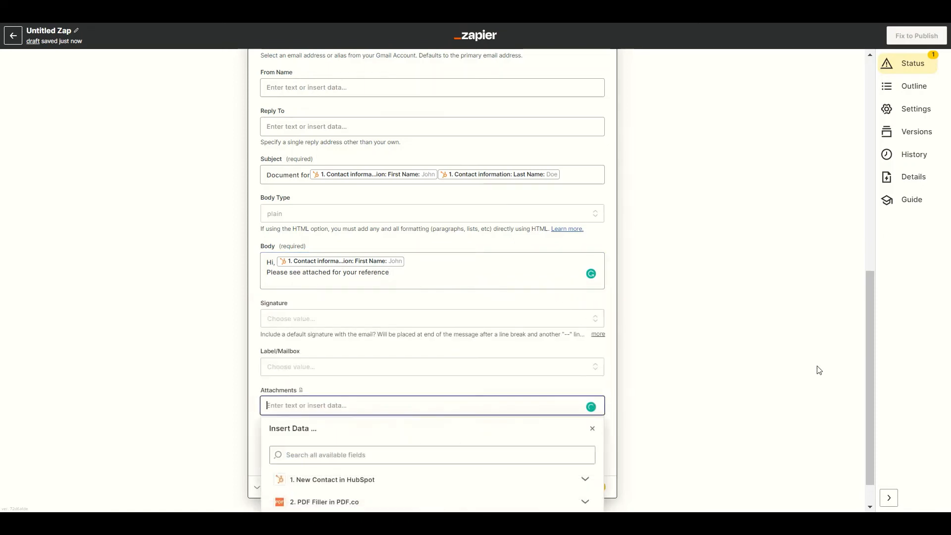
pyautogui.scroll(-1, 868, 377)
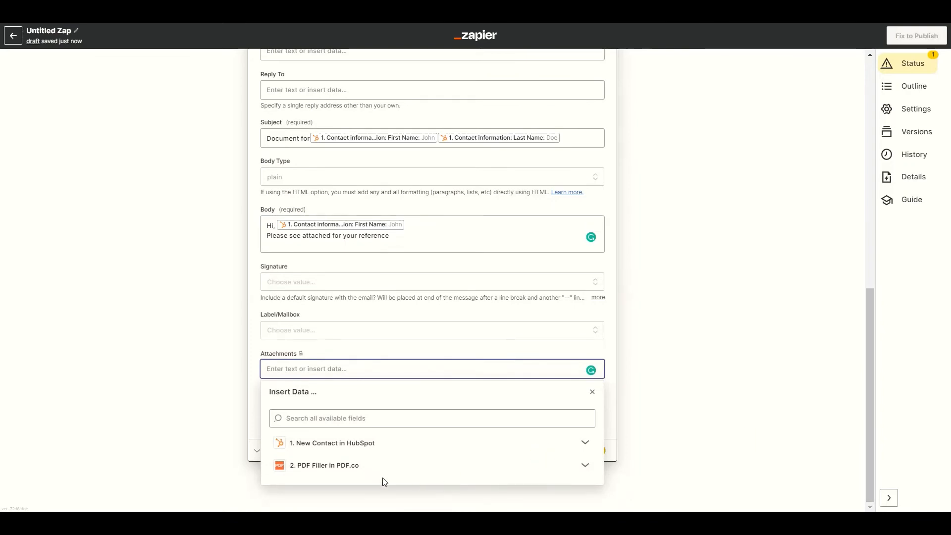
pyautogui.click(339, 467)
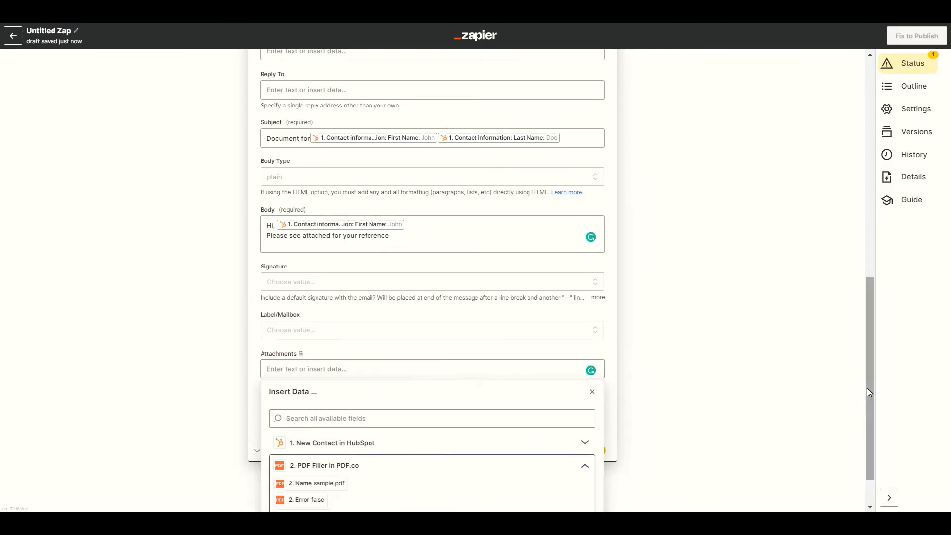
pyautogui.scroll(-1, 868, 392)
pyautogui.click(303, 493)
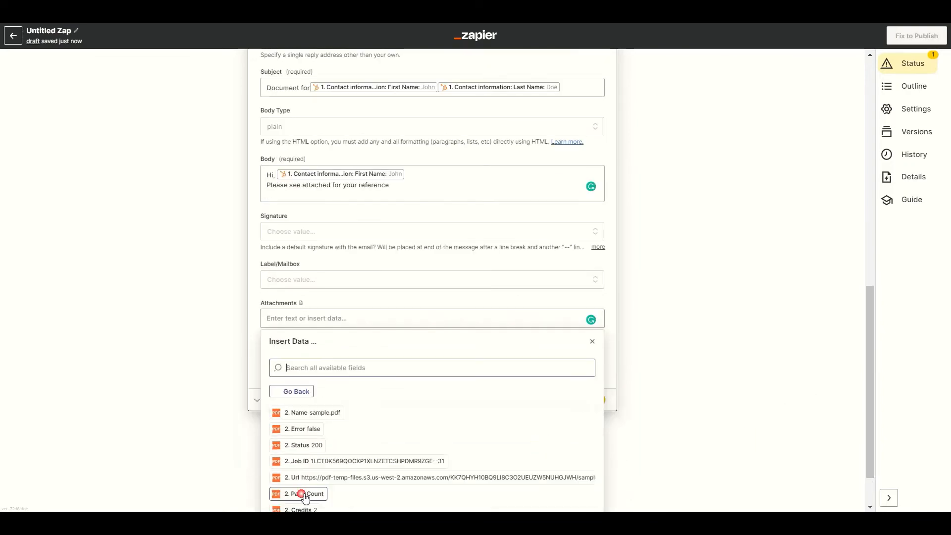
pyautogui.click(302, 482)
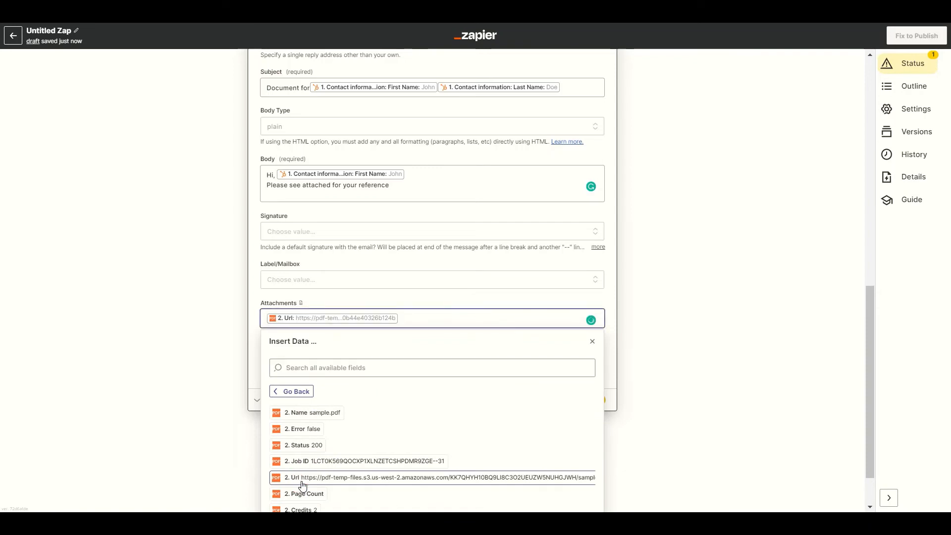
pyautogui.click(591, 341)
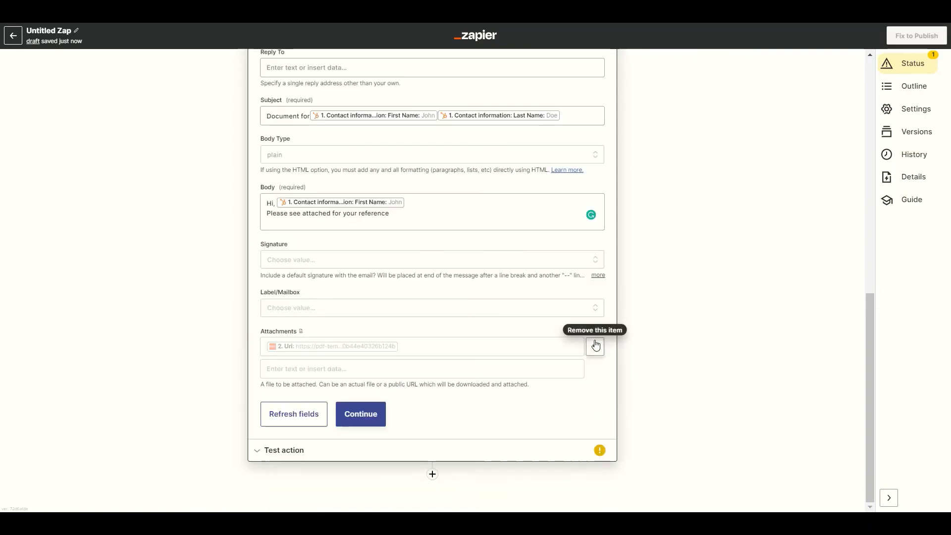
# - Test the Send Email action and open the sample.pdf attachment of the received message in Gmail
pyautogui.click(362, 414)
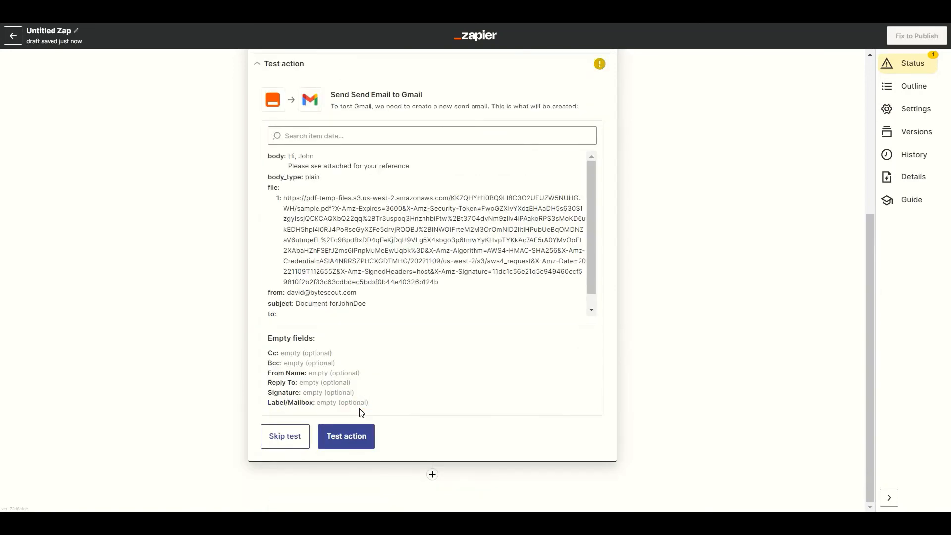
pyautogui.click(353, 438)
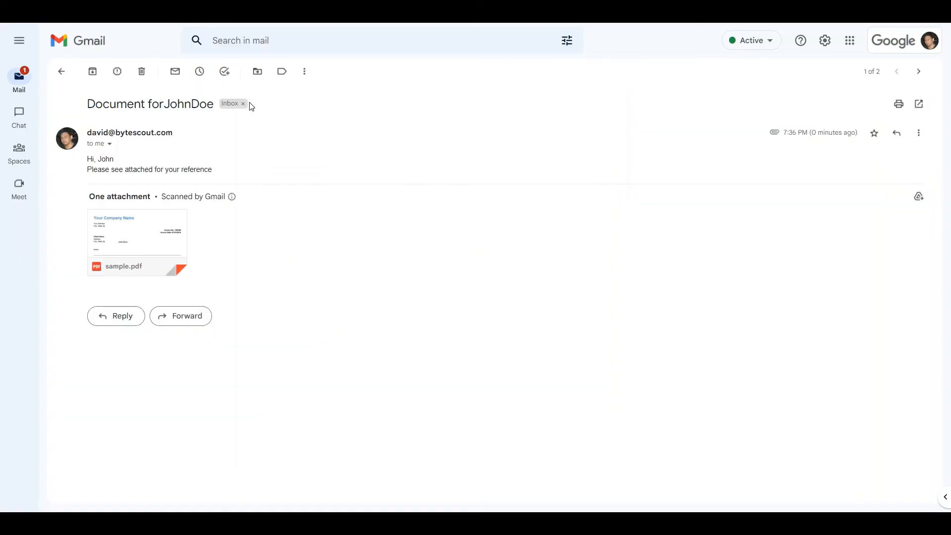
pyautogui.click(136, 243)
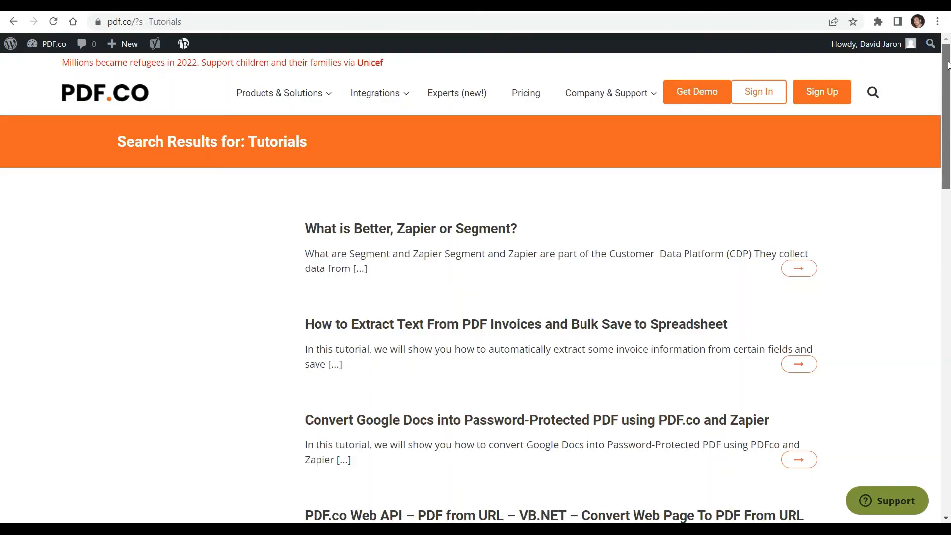
pyautogui.moveTo(948, 66); pyautogui.dragTo(948, 194)
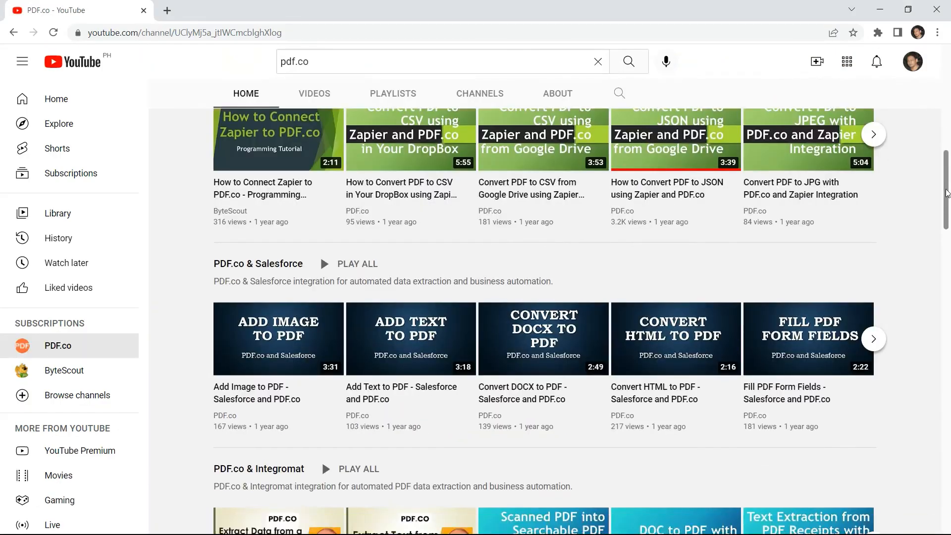
pyautogui.moveTo(949, 180); pyautogui.dragTo(949, 273)
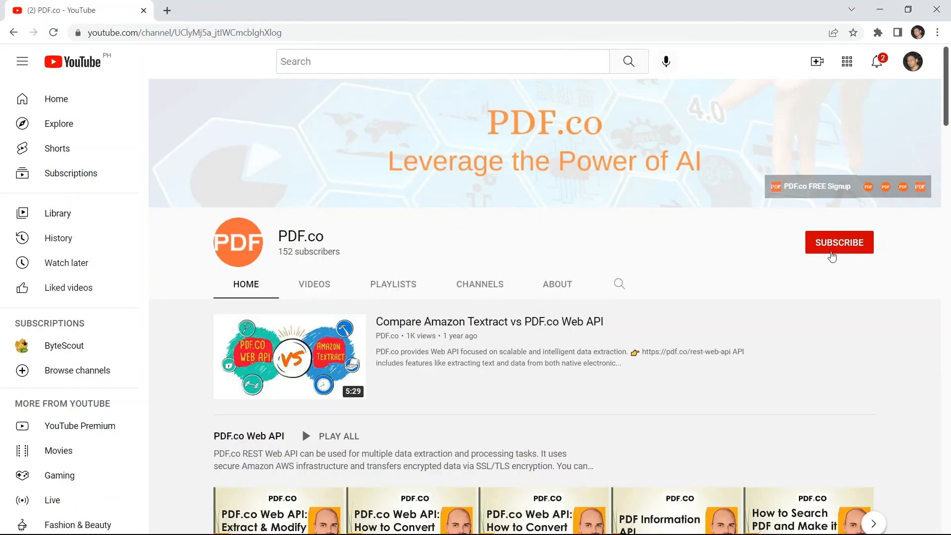
# - Subscribe to the PDF.co channel on YouTube and set its notifications to All
pyautogui.click(851, 244)
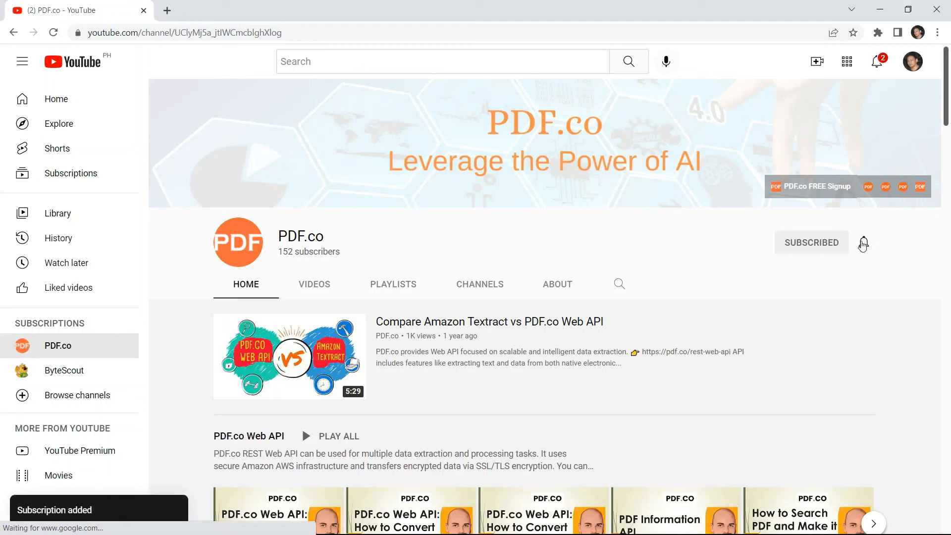
pyautogui.click(864, 243)
pyautogui.click(816, 272)
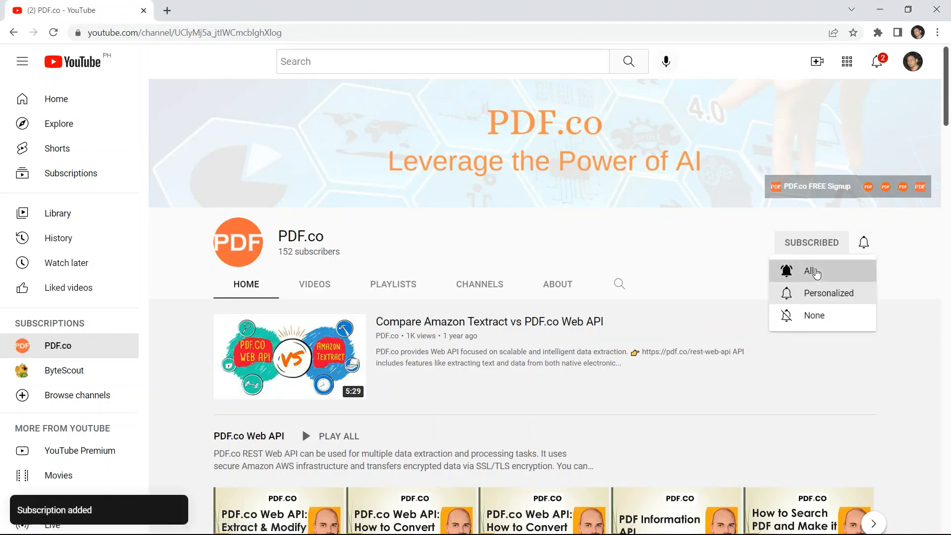